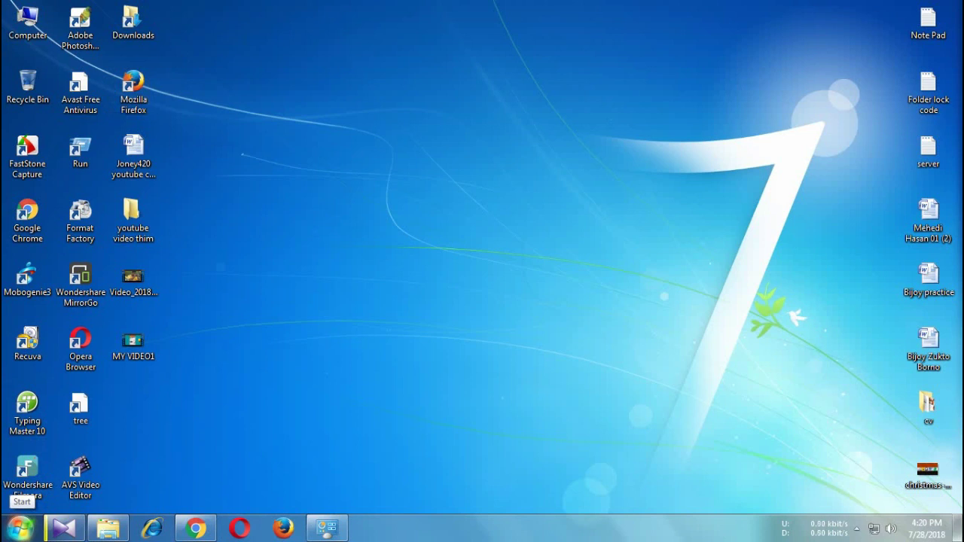
Step: Launch Microsoft Office Word 2007 from the Start menu's Microsoft Office program group
left_click(20, 528)
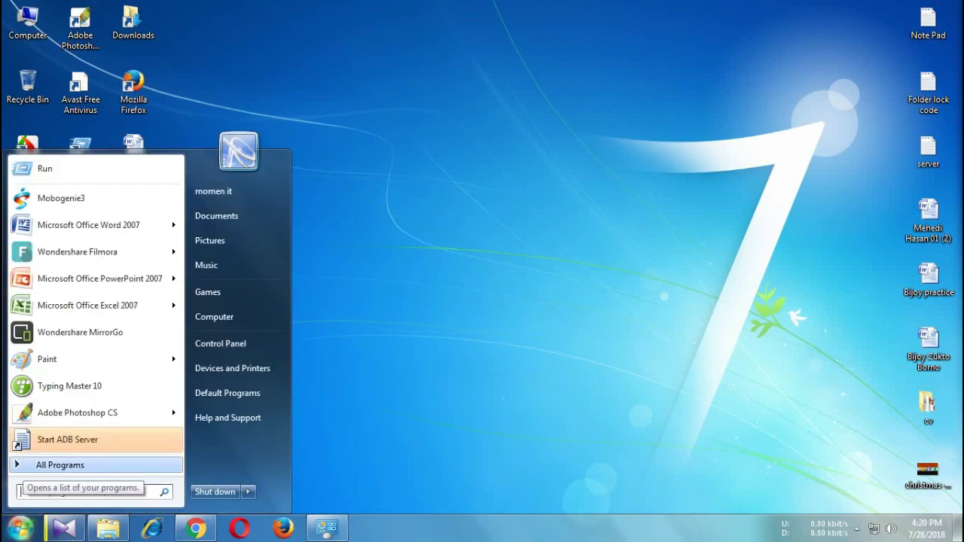
left_click(57, 465)
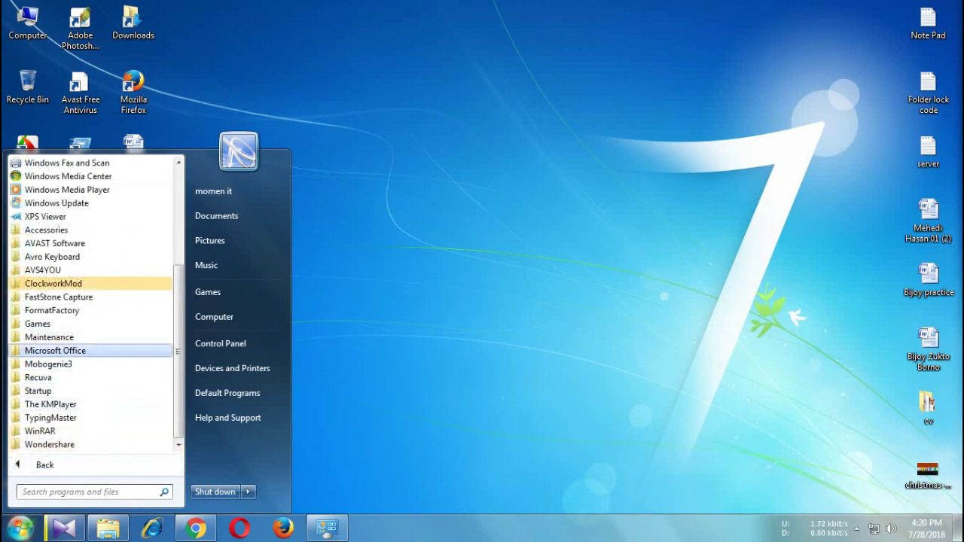
left_click(55, 351)
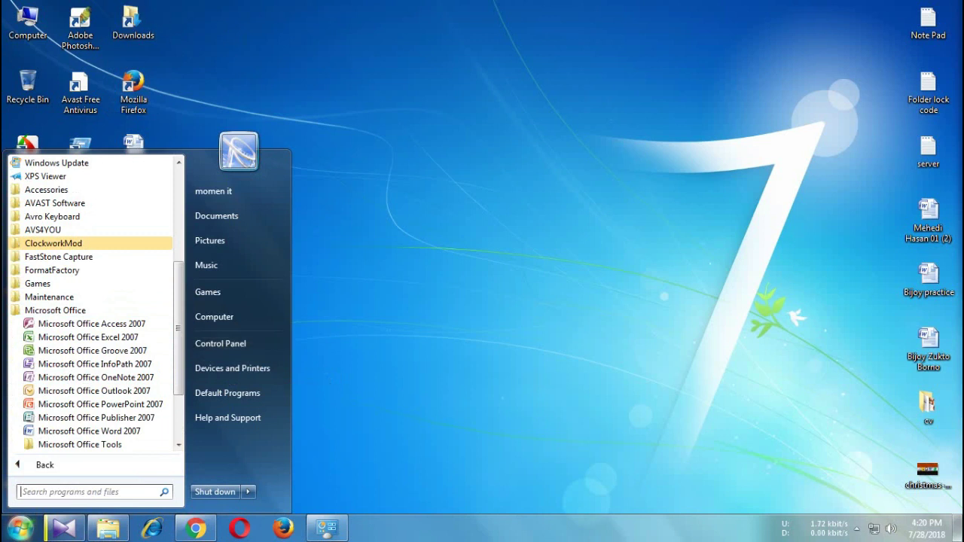
scroll(94, 391, "down", 2)
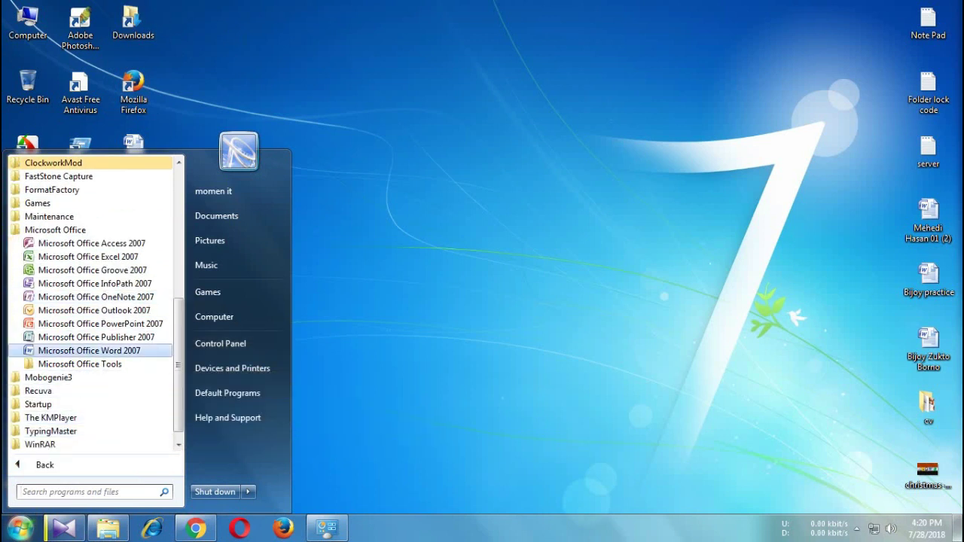
left_click(139, 350)
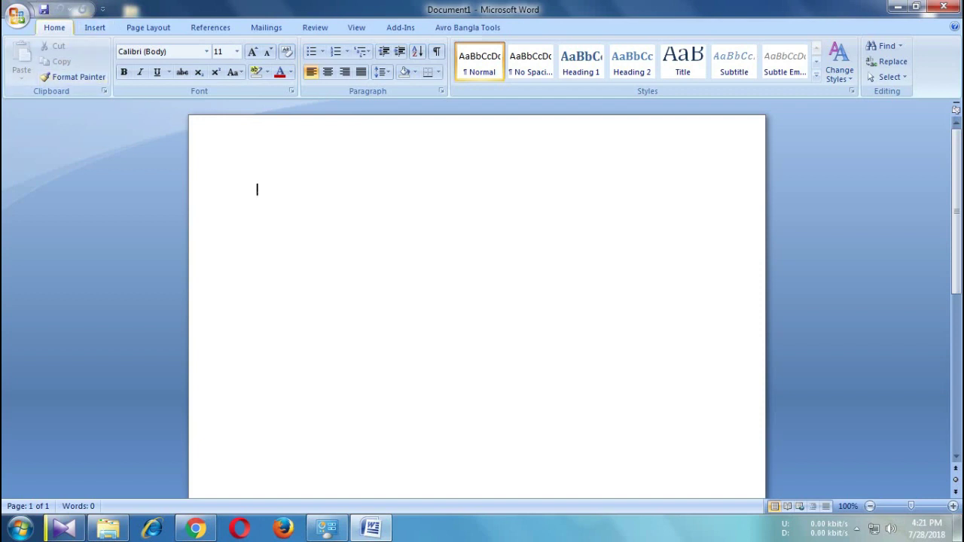
left_click(95, 27)
left_click(149, 27)
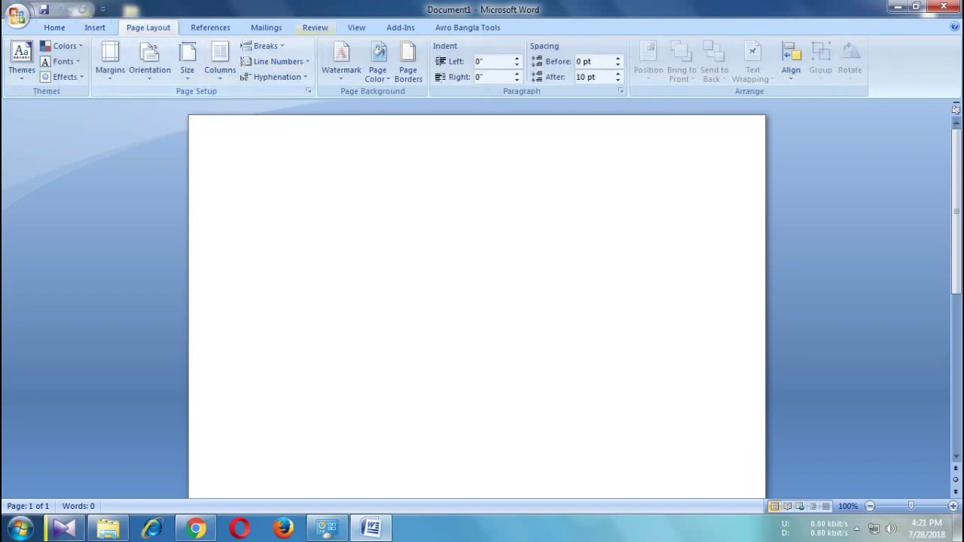
left_click(315, 27)
left_click(356, 27)
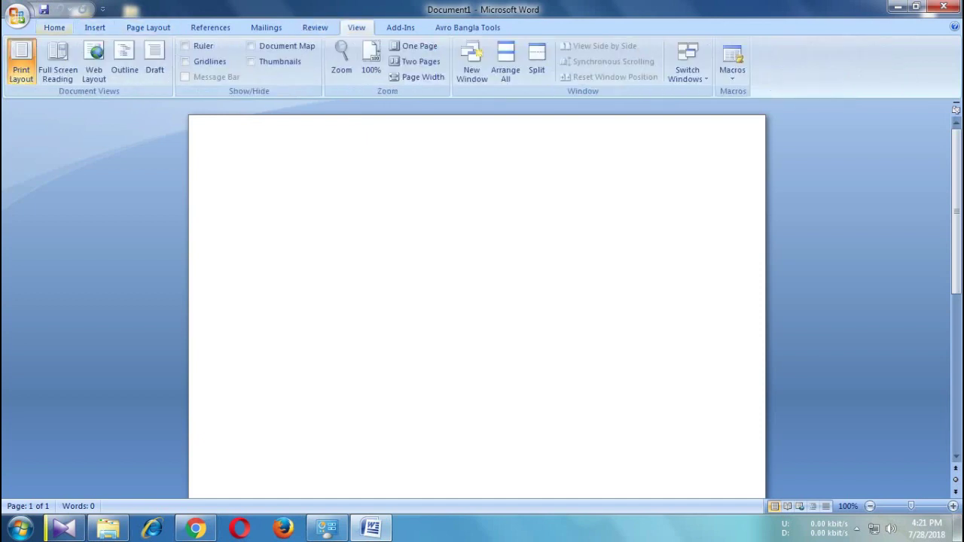
left_click(54, 27)
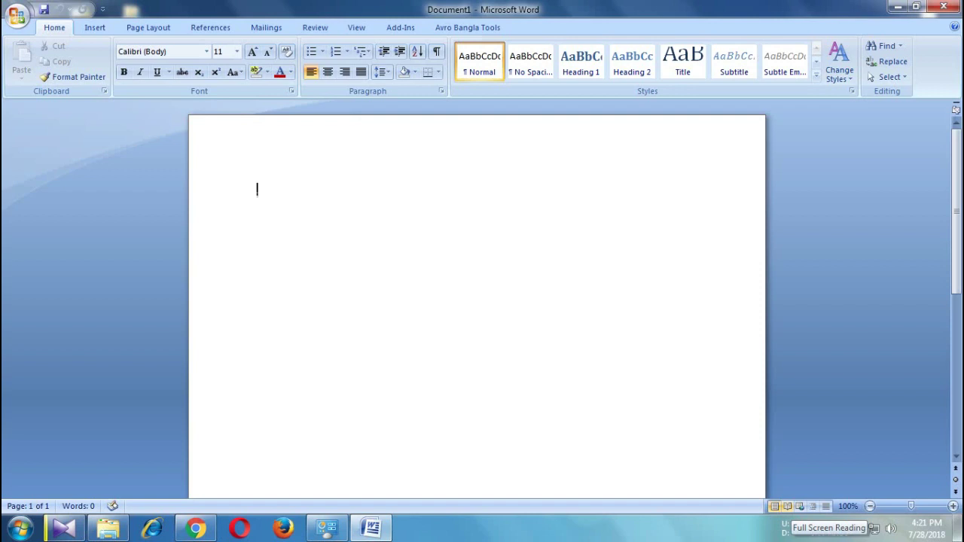
left_click(787, 507)
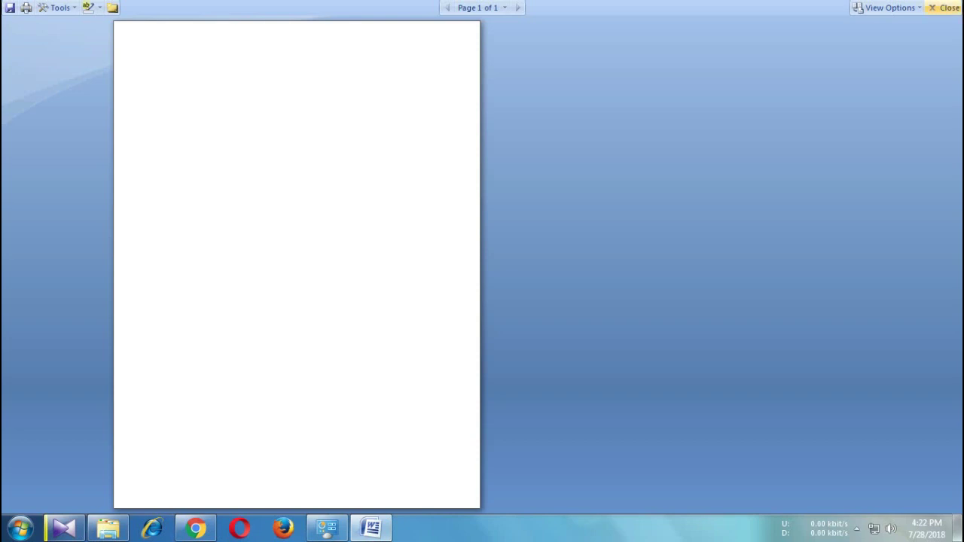
left_click(944, 8)
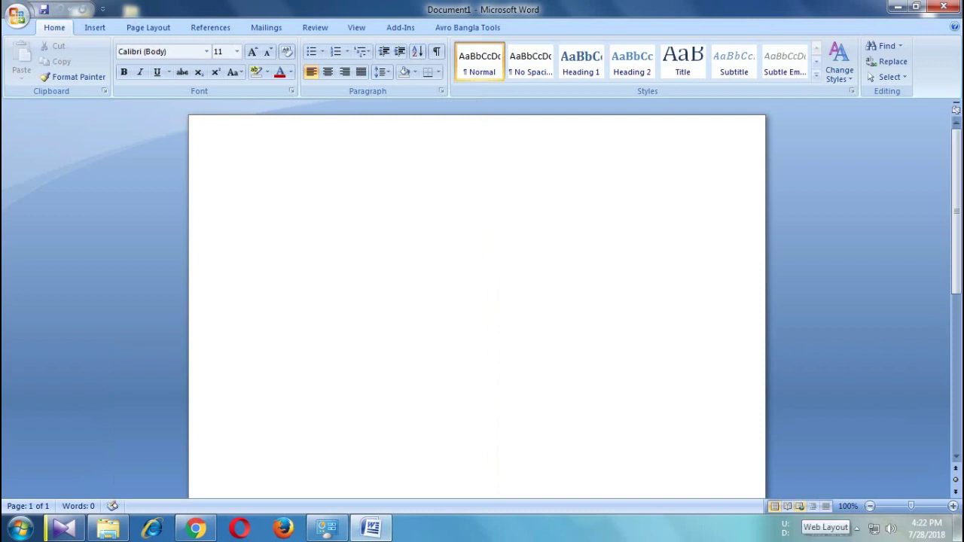
left_click(800, 506)
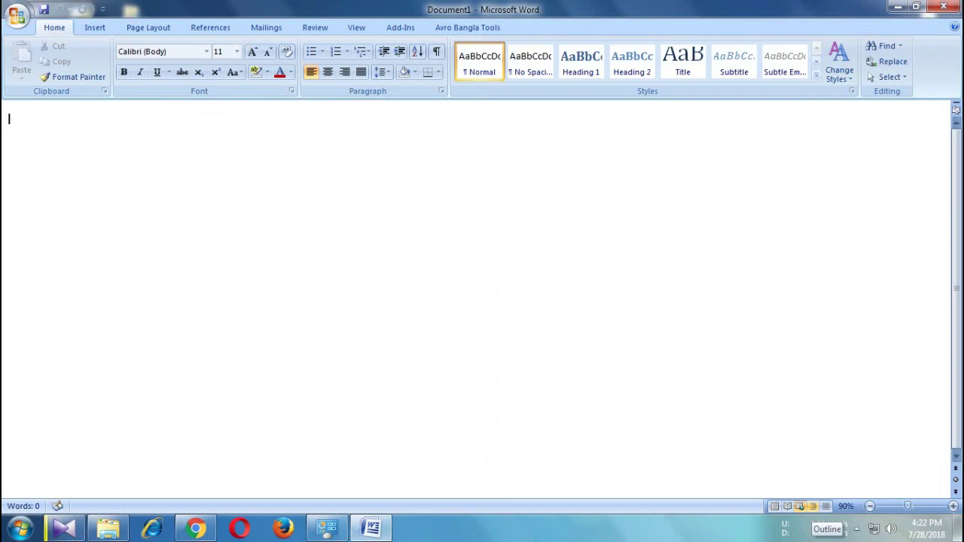
left_click(813, 506)
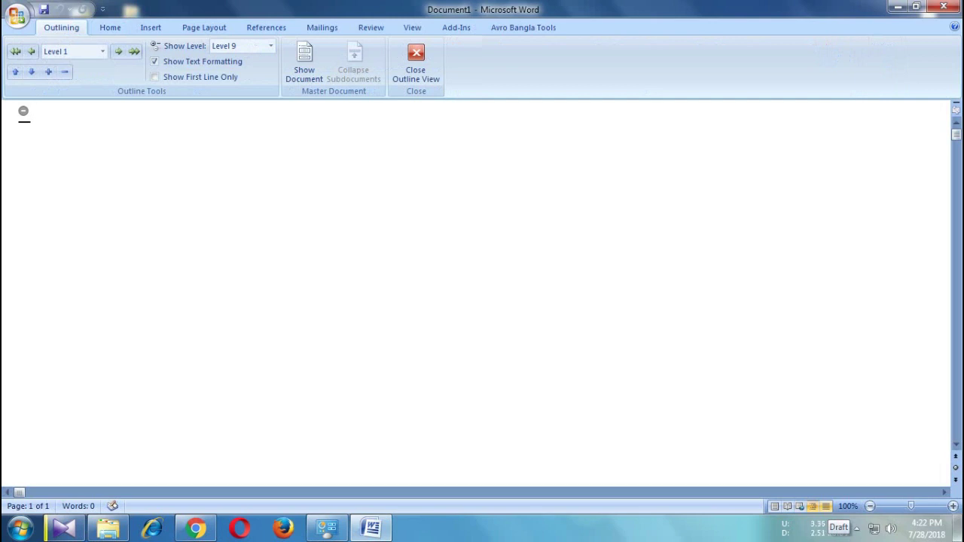
left_click(826, 507)
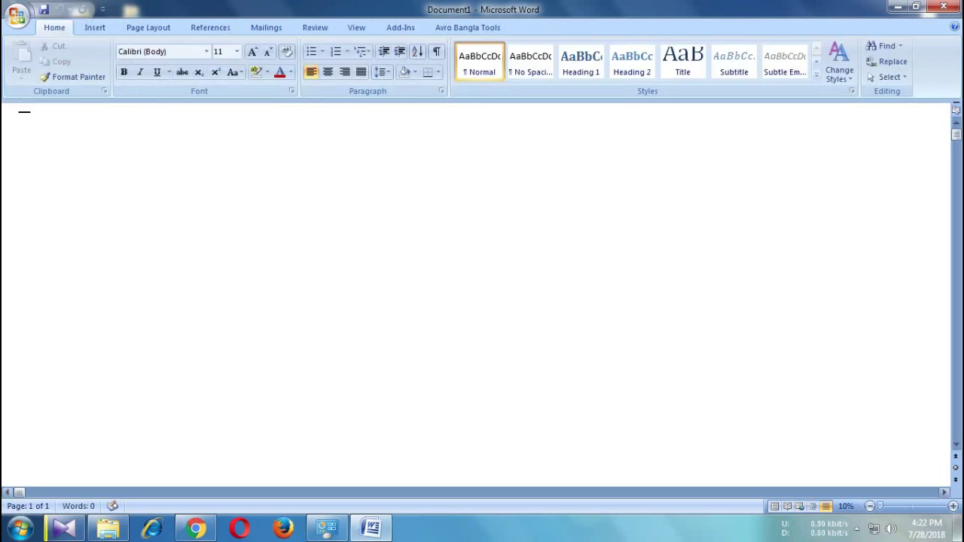
left_click(774, 507)
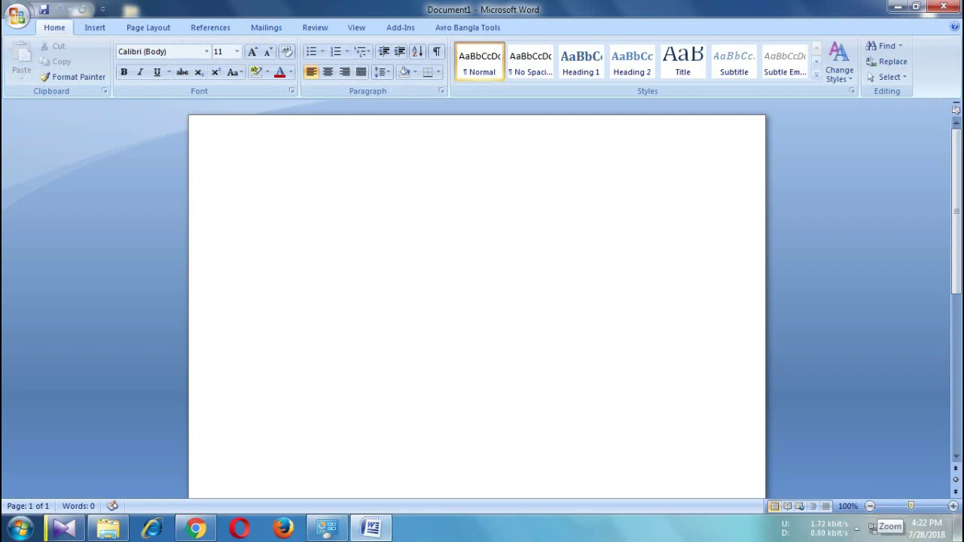
left_click_drag(911, 507, 899, 506)
scroll(482, 302, "up", 10)
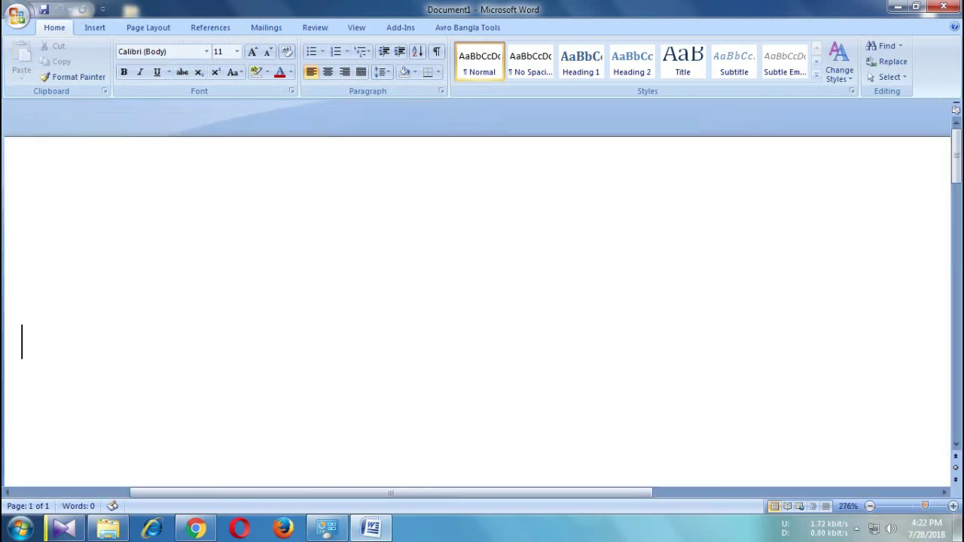
scroll(482, 302, "down", 10)
scroll(482, 302, "up", 10)
scroll(482, 301, "down", 10)
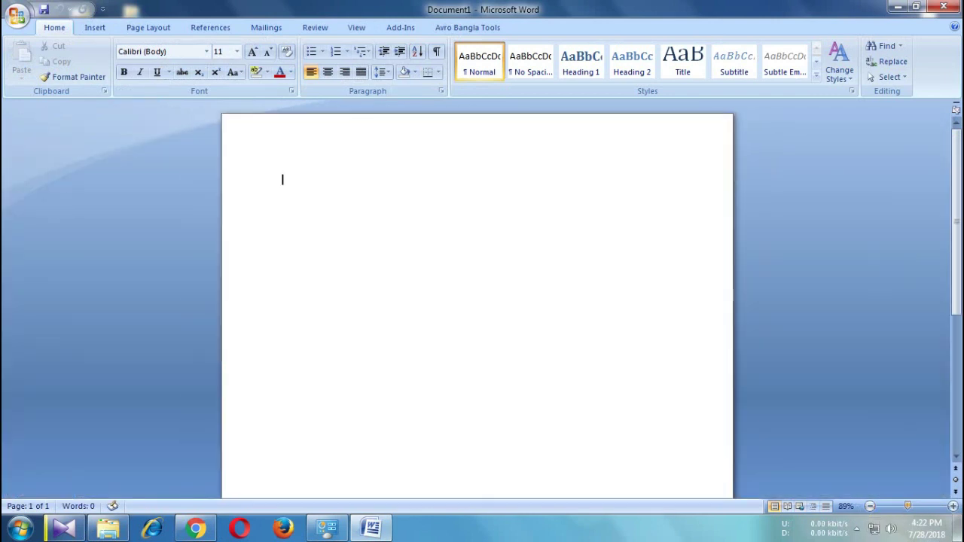
scroll(482, 301, "down", 2)
scroll(483, 302, "up", 3)
scroll(482, 302, "up", 10)
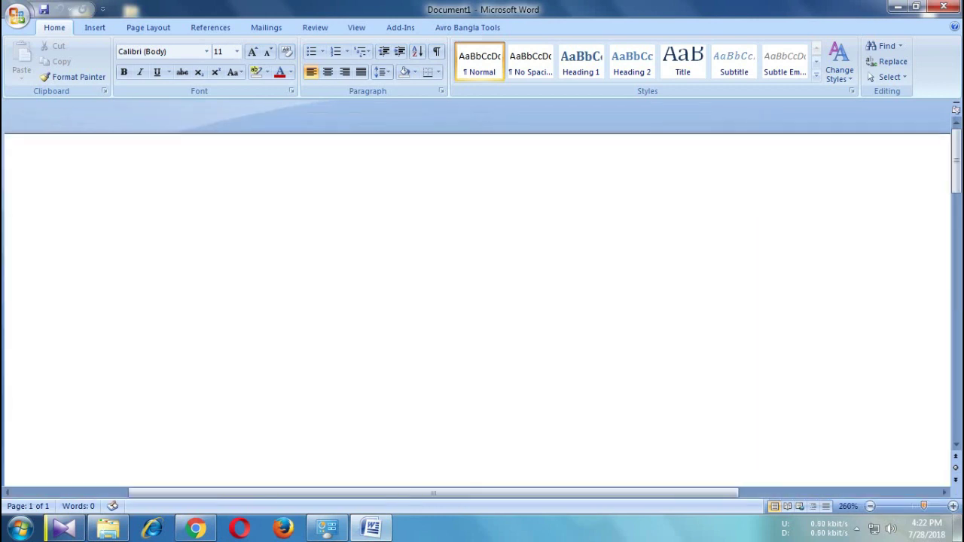
scroll(482, 302, "down", 10)
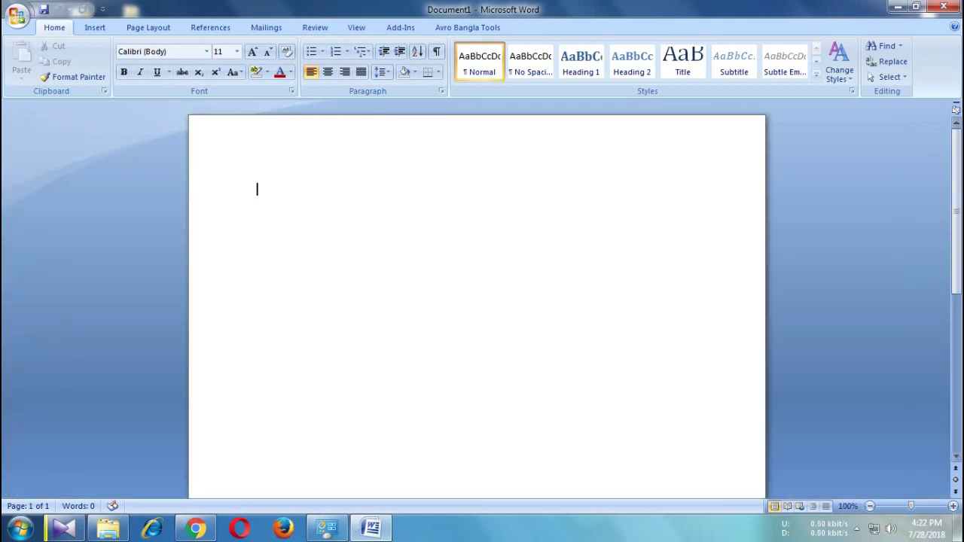
scroll(482, 302, "down", 1)
scroll(482, 302, "down", 5)
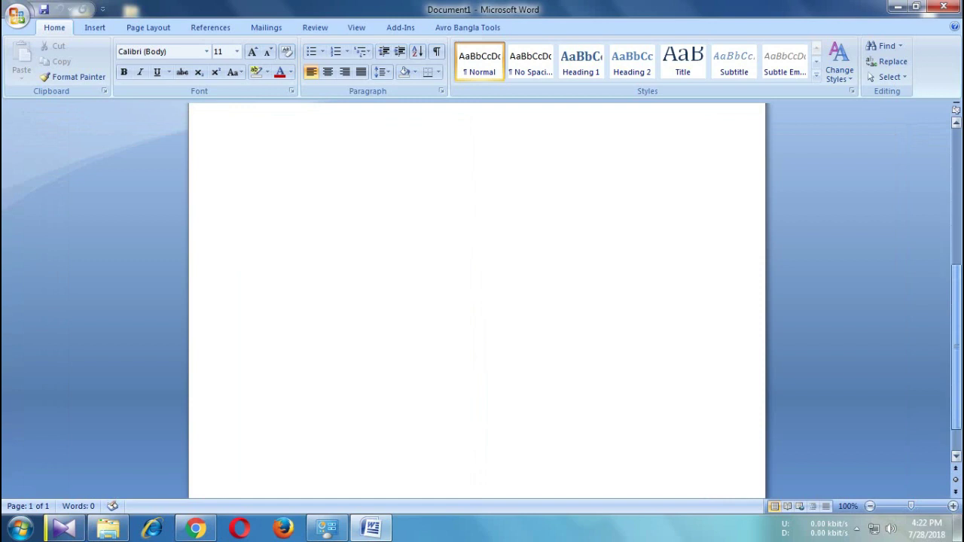
scroll(482, 301, "up", 6)
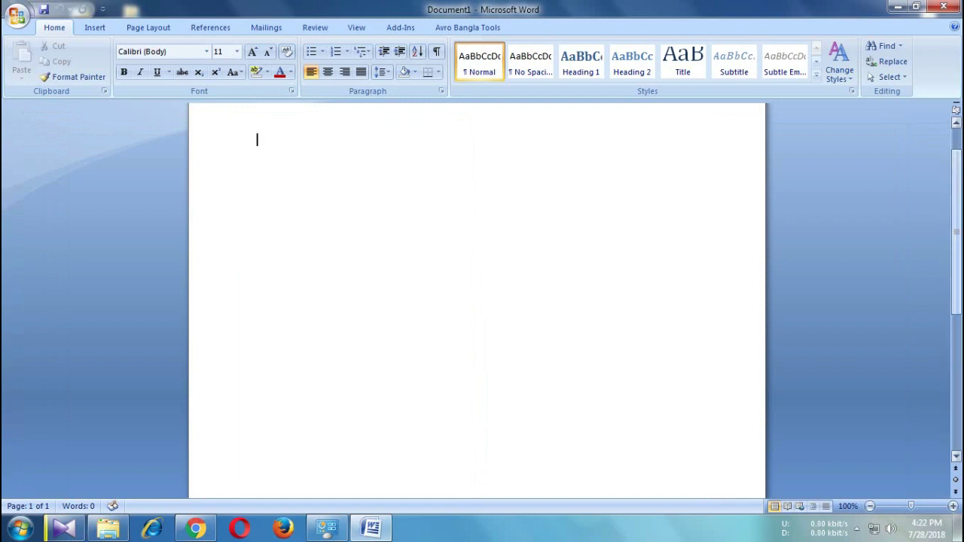
scroll(477, 302, "down", 3)
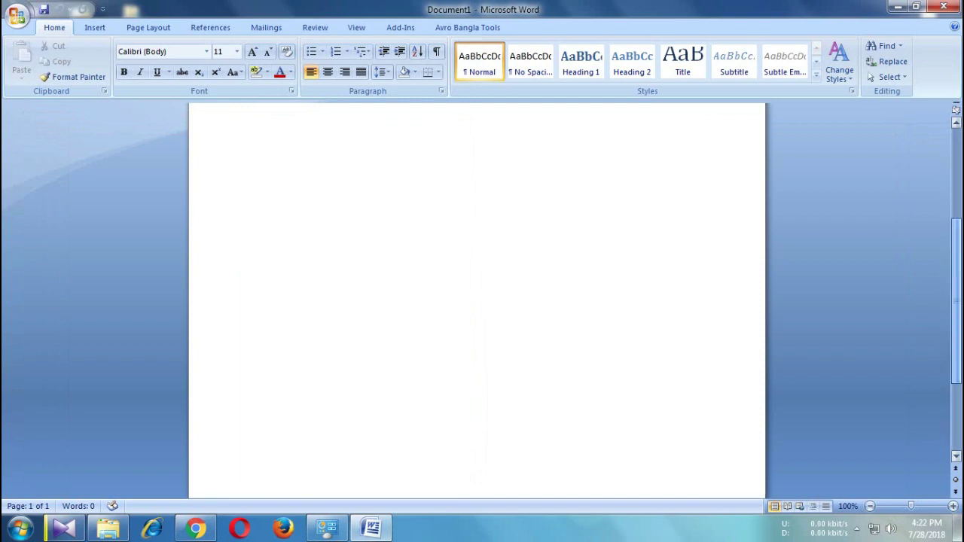
scroll(477, 301, "up", 4)
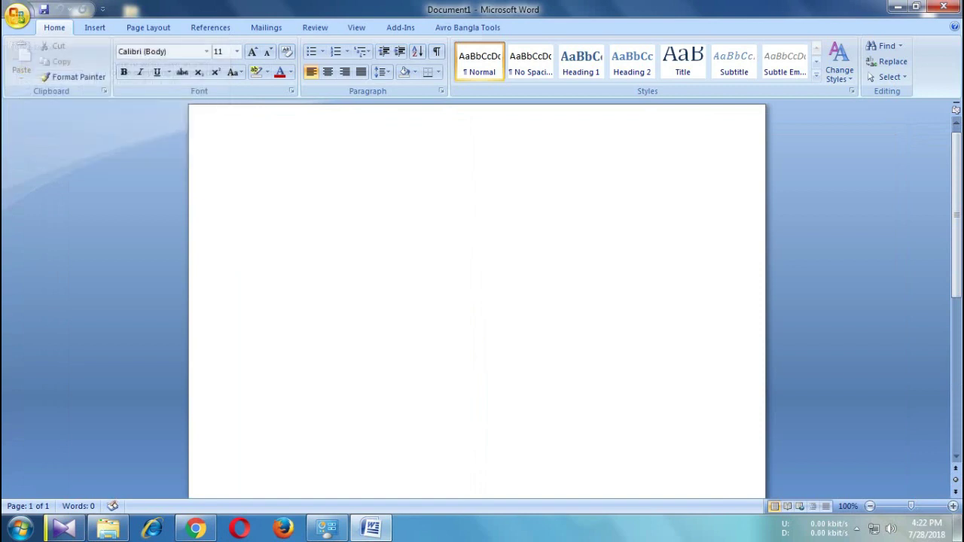
Step: Create a blank document from the New Document dialog, opening Document2
left_click(16, 15)
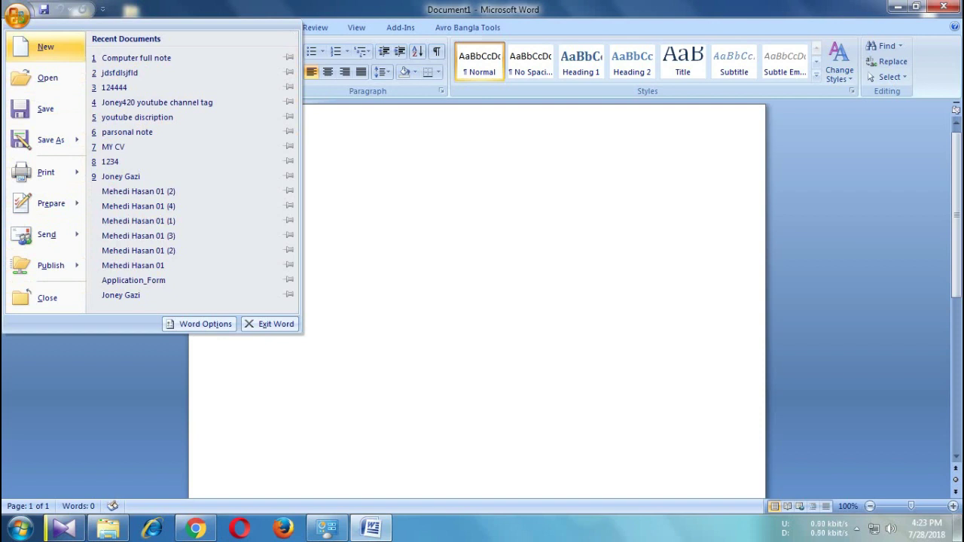
left_click(46, 47)
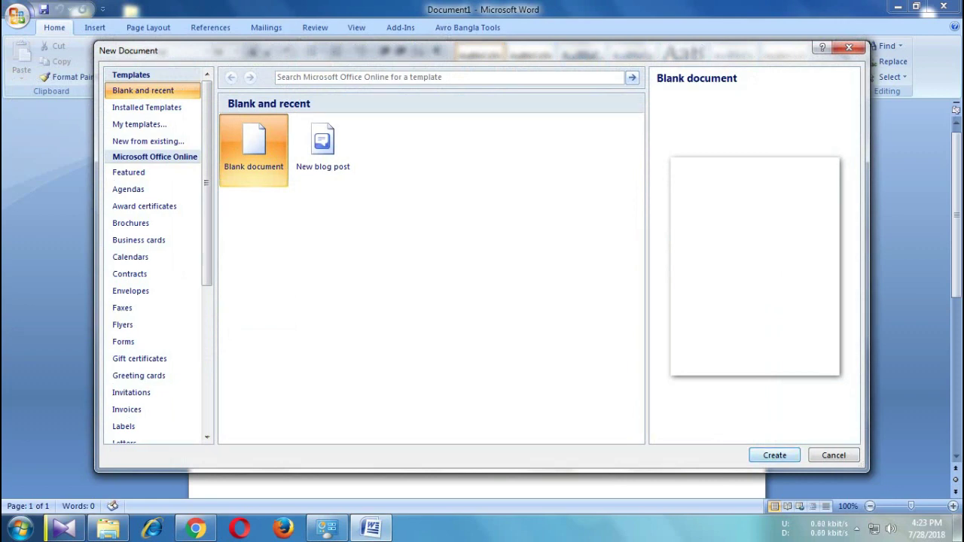
left_click(774, 455)
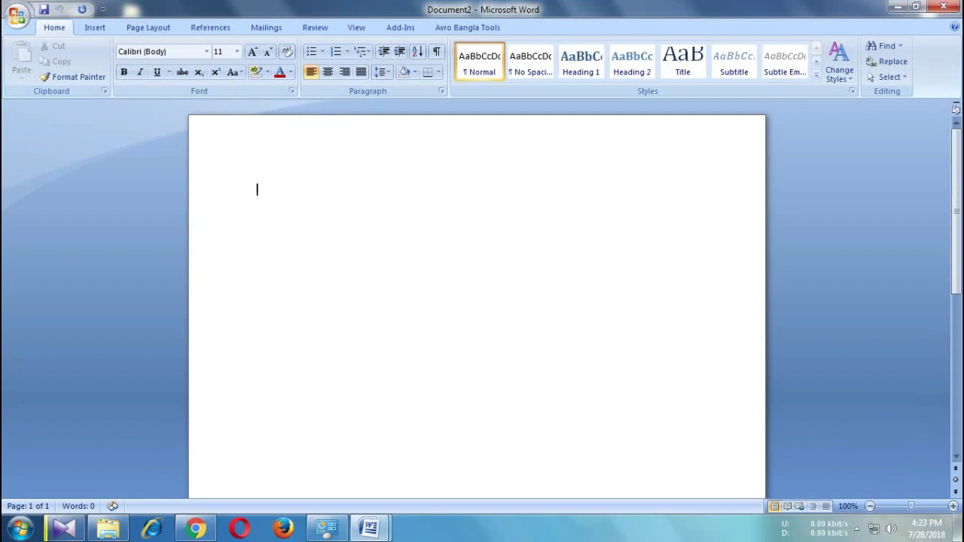
Step: Open the Zukto borno file from the Documents library in the Open dialog
left_click(16, 15)
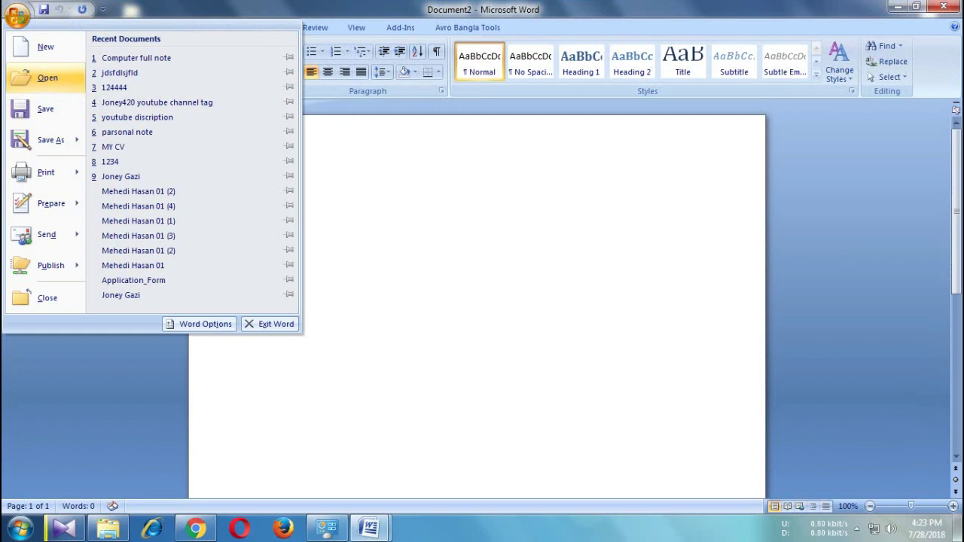
key("Return")
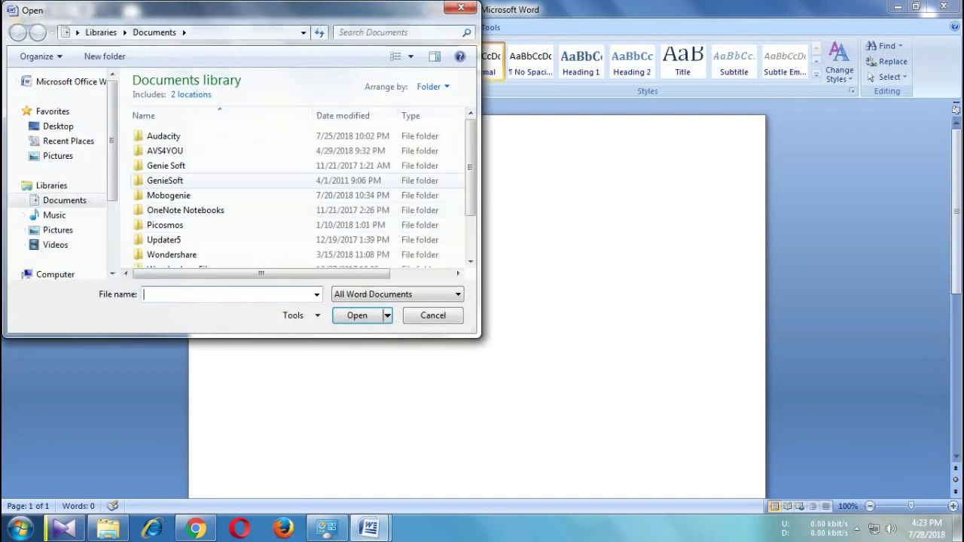
scroll(297, 196, "down", 2)
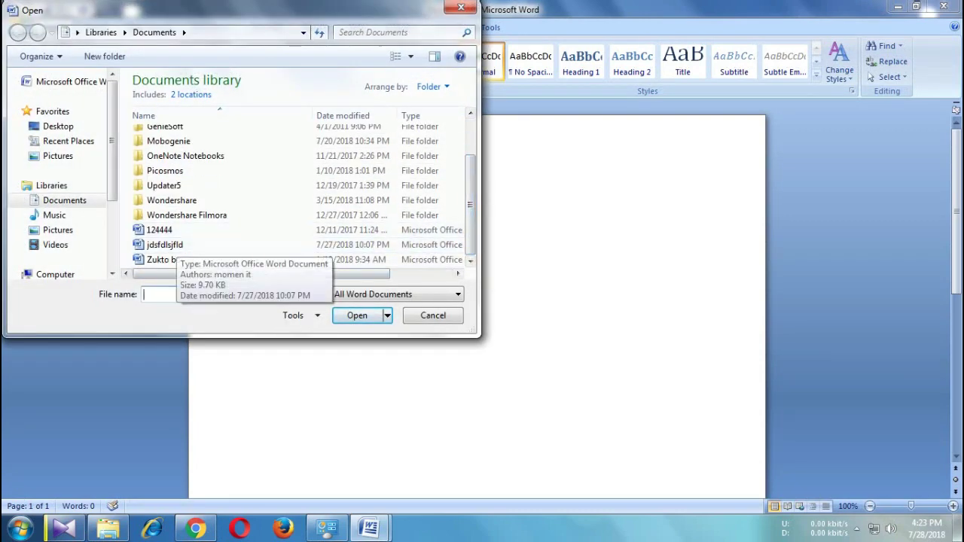
left_click(170, 260)
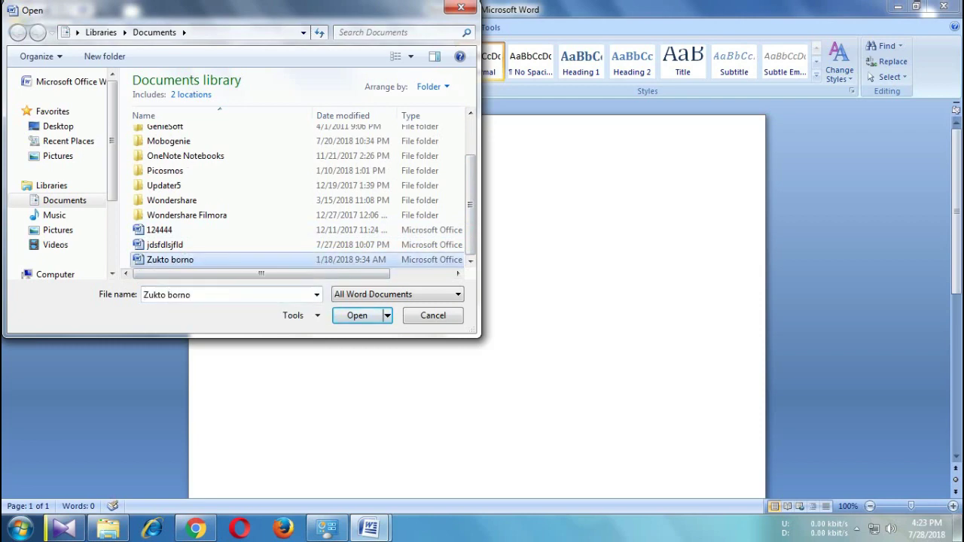
left_click(357, 316)
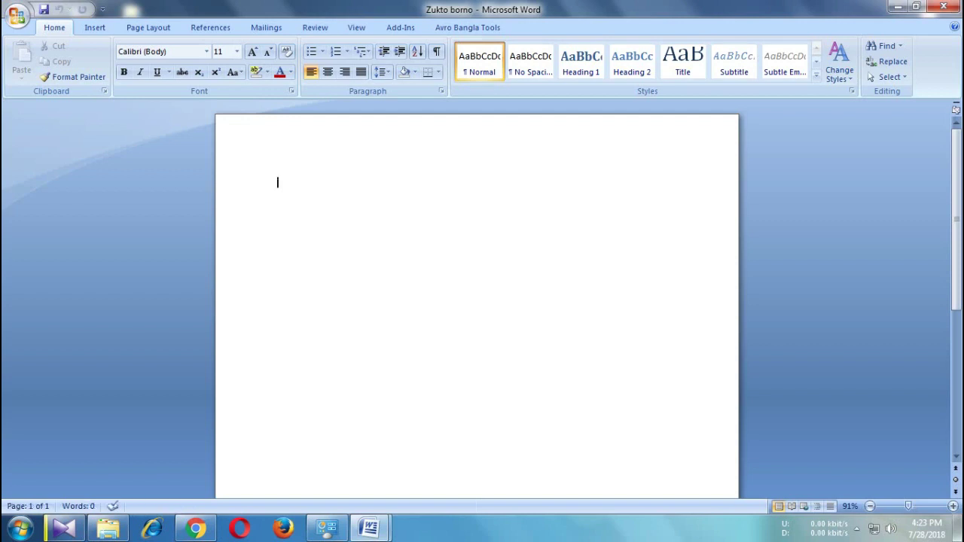
Step: Type 'kuhhjkhkjhhtfju kuhkjhkj uhkjhkj' into Zukto borno and save the document
left_click(17, 17)
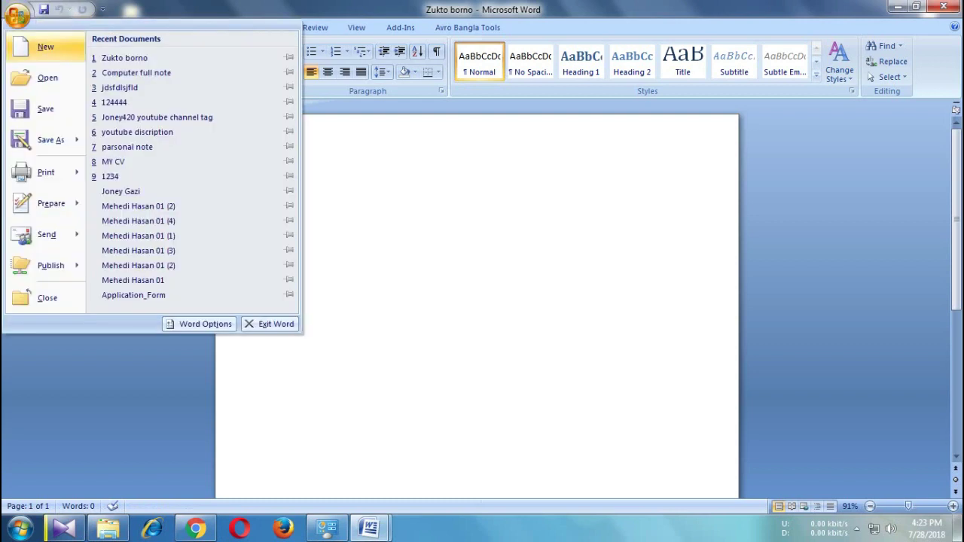
left_click(45, 108)
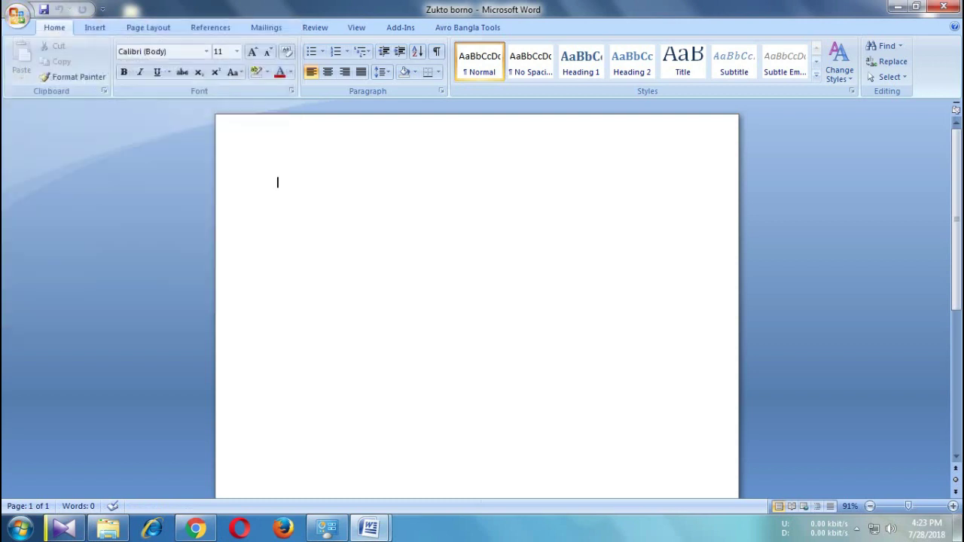
type("kuhhjkhkjhhtfju")
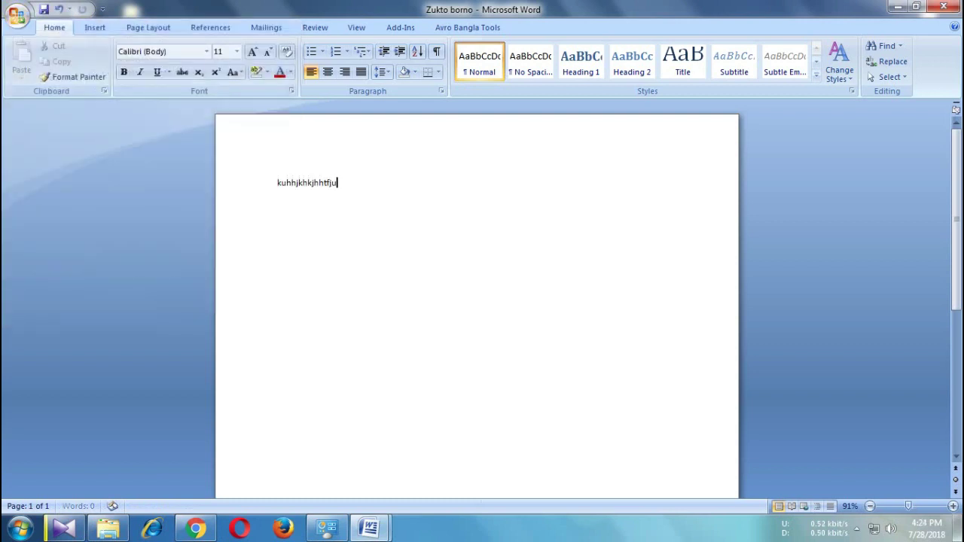
type(" kuhkjhkj uhkjhkj")
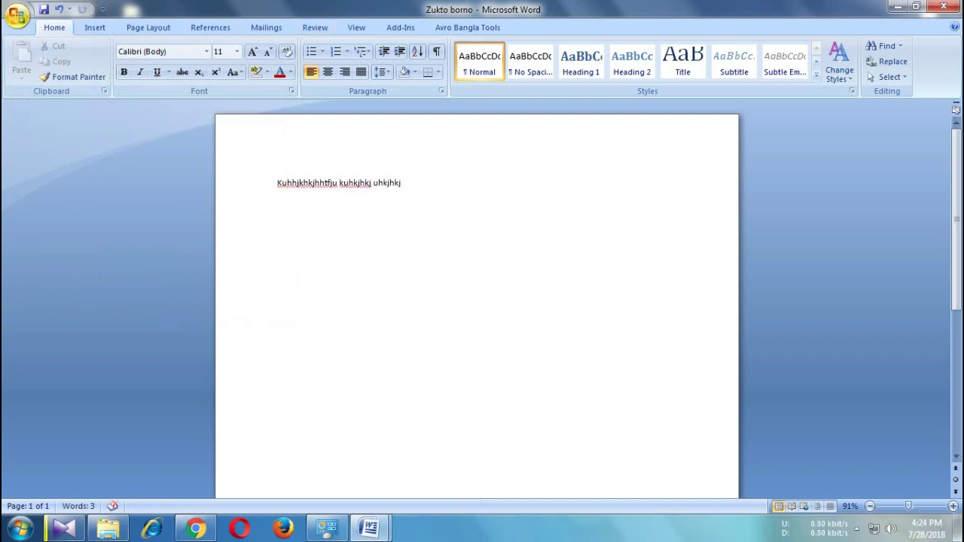
left_click(17, 15)
left_click(41, 109)
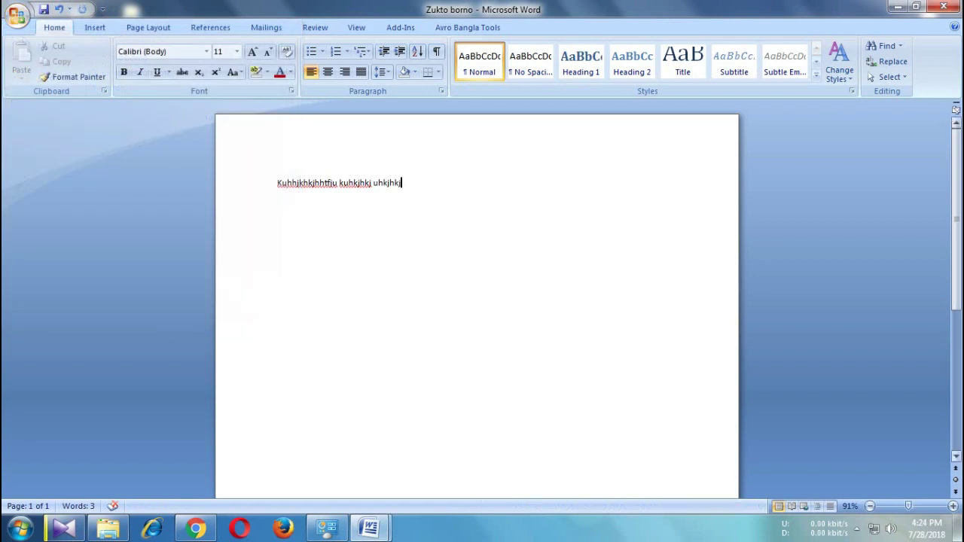
mouse_move(369, 528)
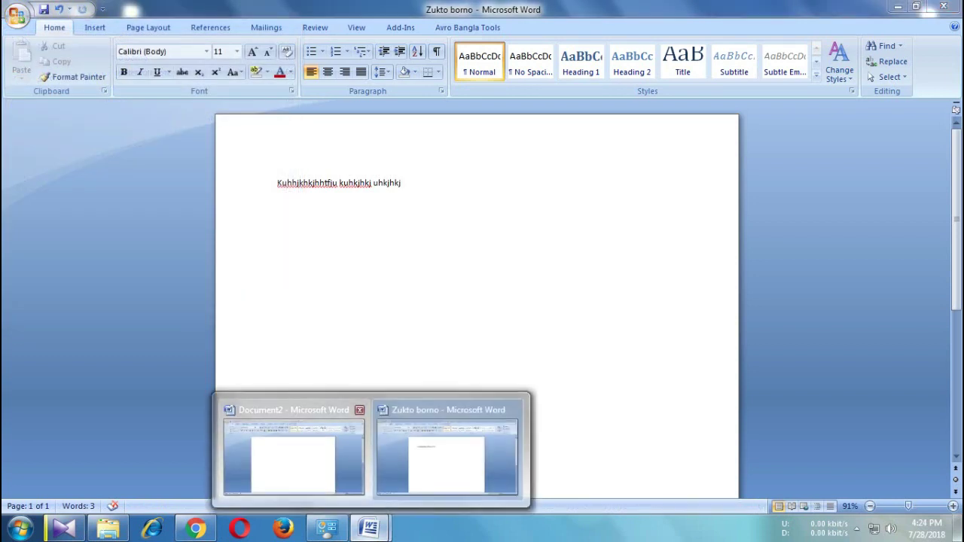
Step: Switch to Document2 and type ',jhkjhljj ljghlkjhkh ljkhglkhkj' as its first line
left_click(294, 456)
type(",jhkjh")
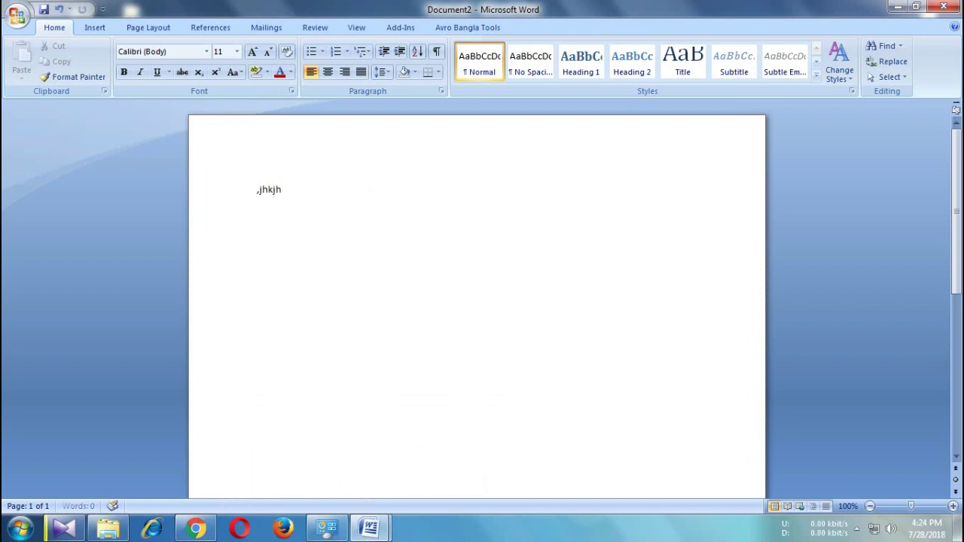
type("ljj ljghlkjhkh ljk")
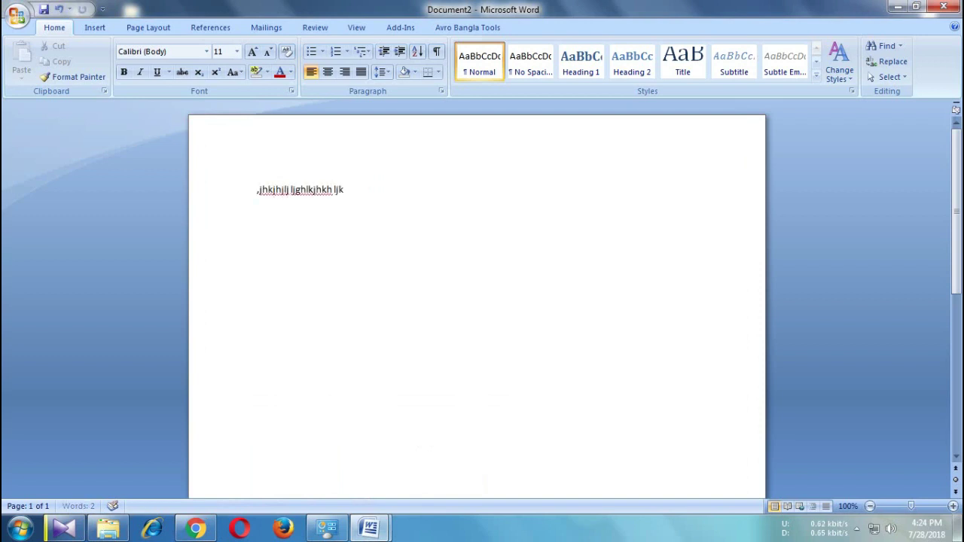
type("hglkhkj")
left_click(17, 15)
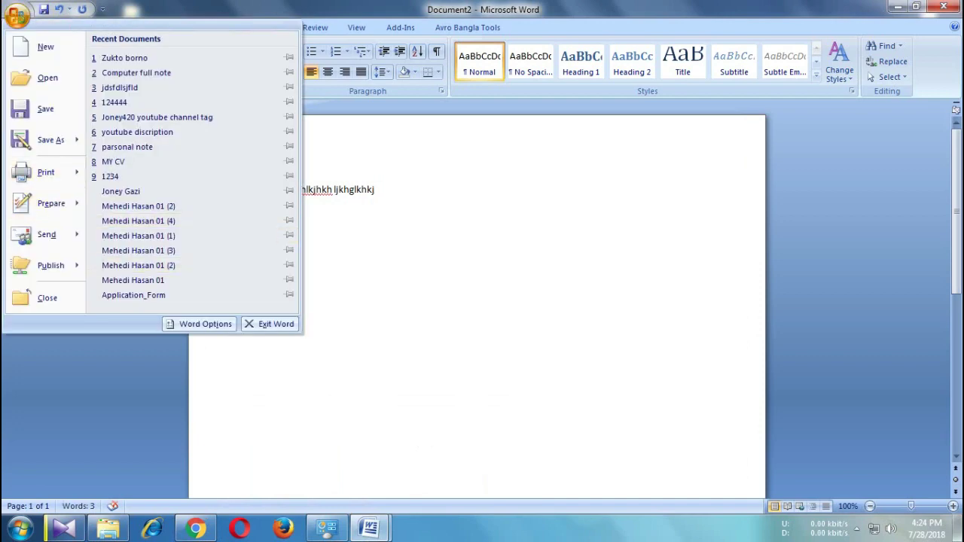
Step: Save Document2 to the Desktop as 'jhkjhjlj ljghlkjhkh ljkhglkhkj'
left_click(46, 108)
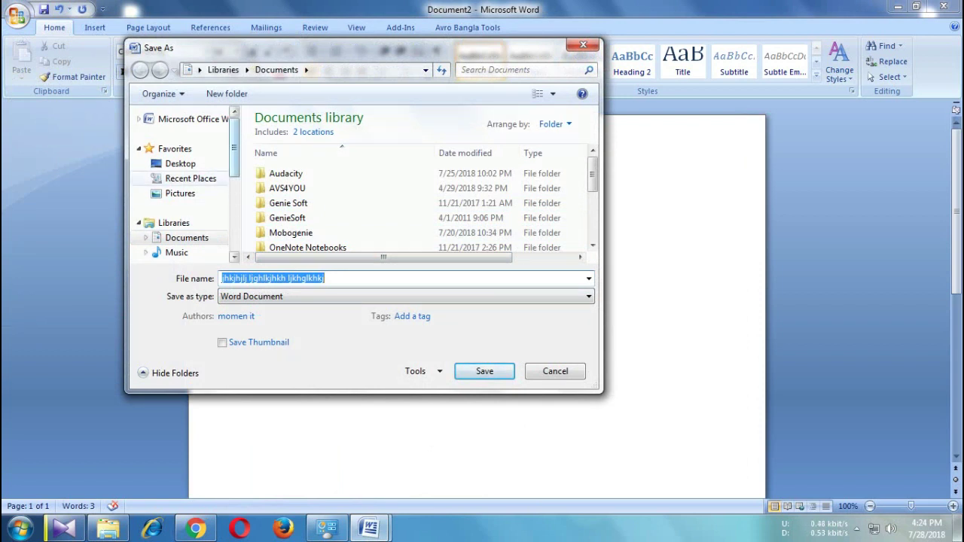
left_click(181, 164)
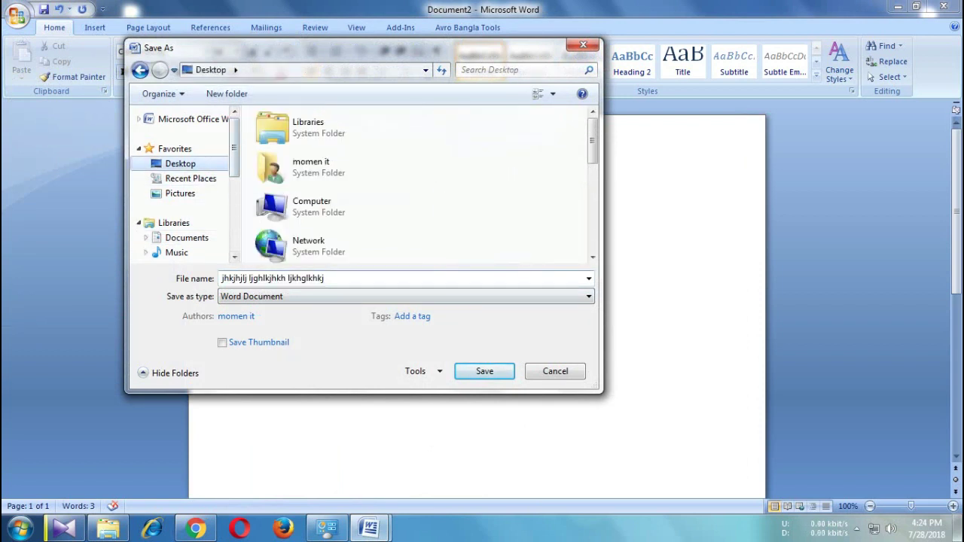
left_click(485, 371)
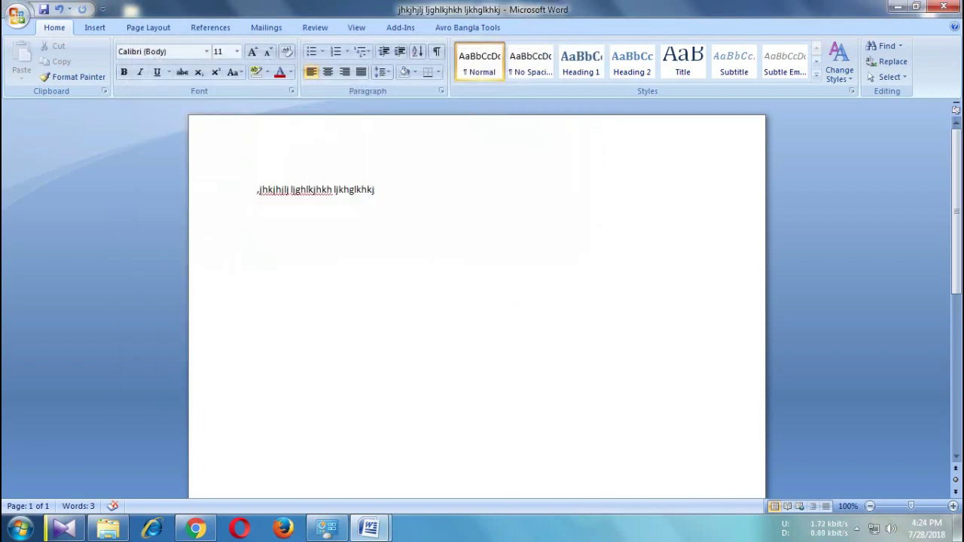
left_click(17, 15)
mouse_move(51, 140)
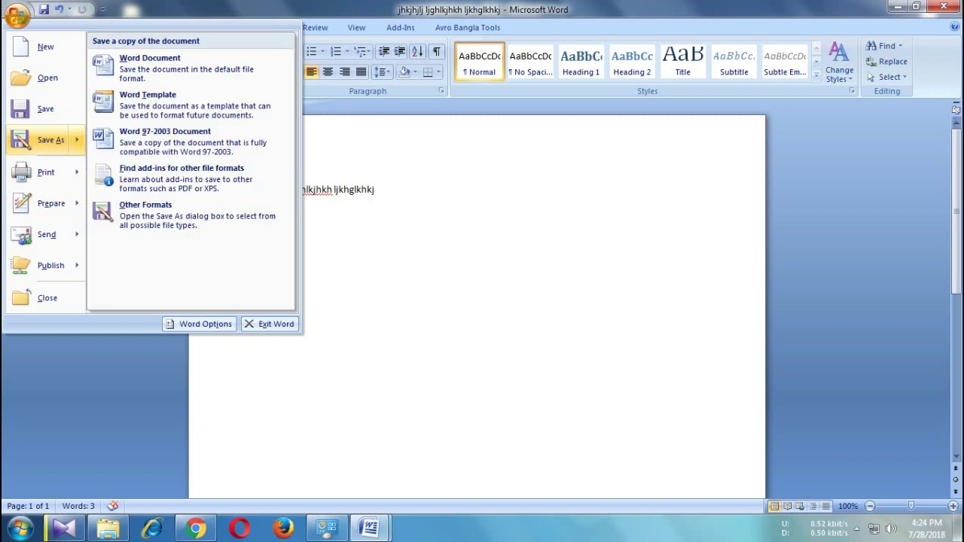
Step: Save a copy of the document as a Word Document on the Desktop
left_click(51, 140)
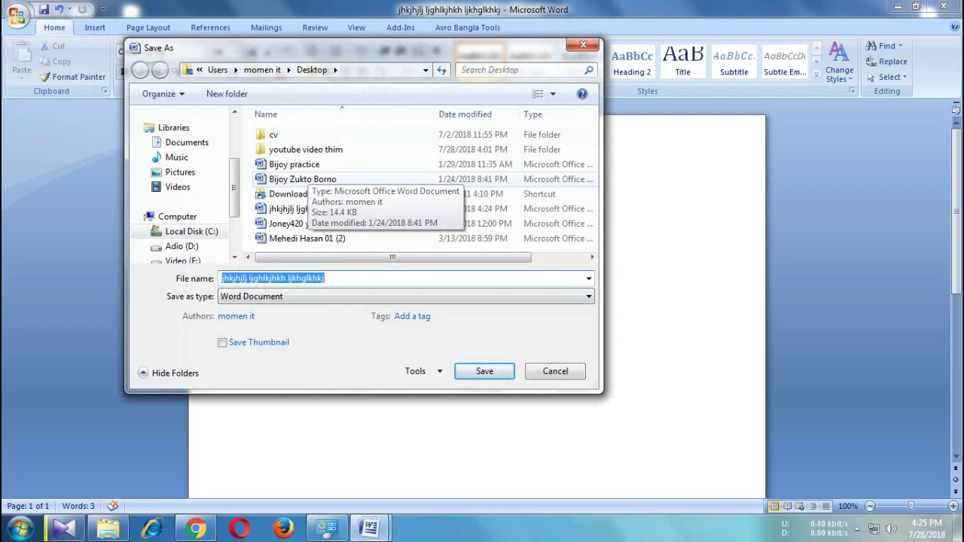
key("Return")
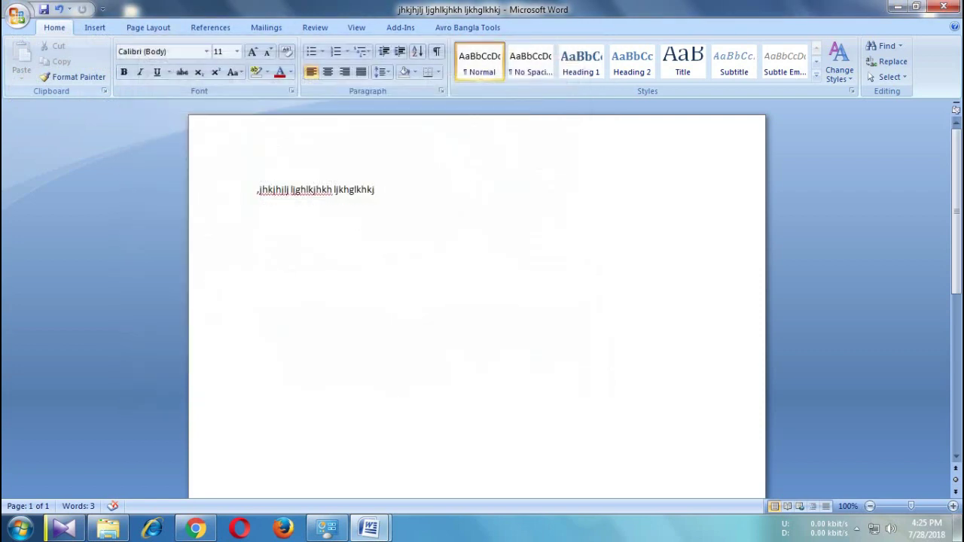
Step: Browse the Send options for E-mail and Internet Fax, then reopen the file menu
left_click(17, 15)
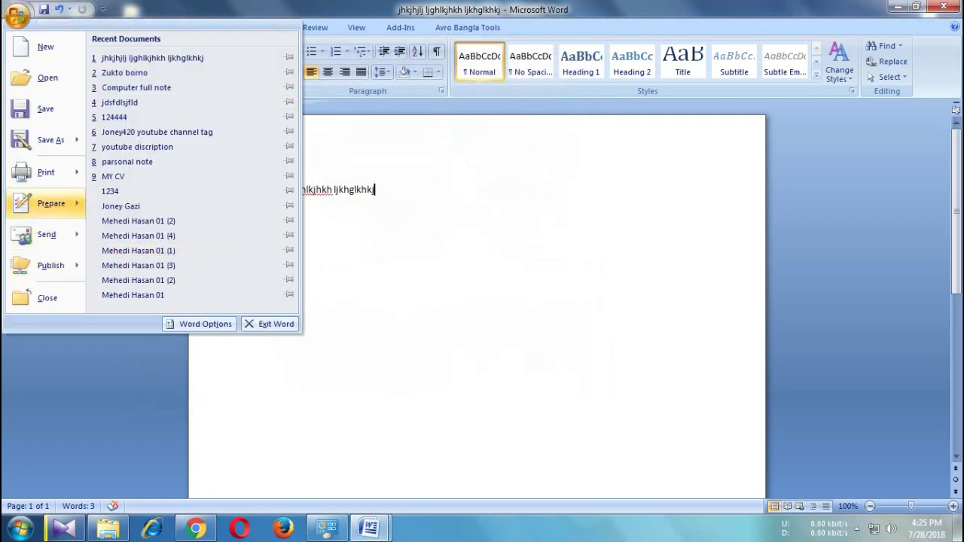
mouse_move(45, 234)
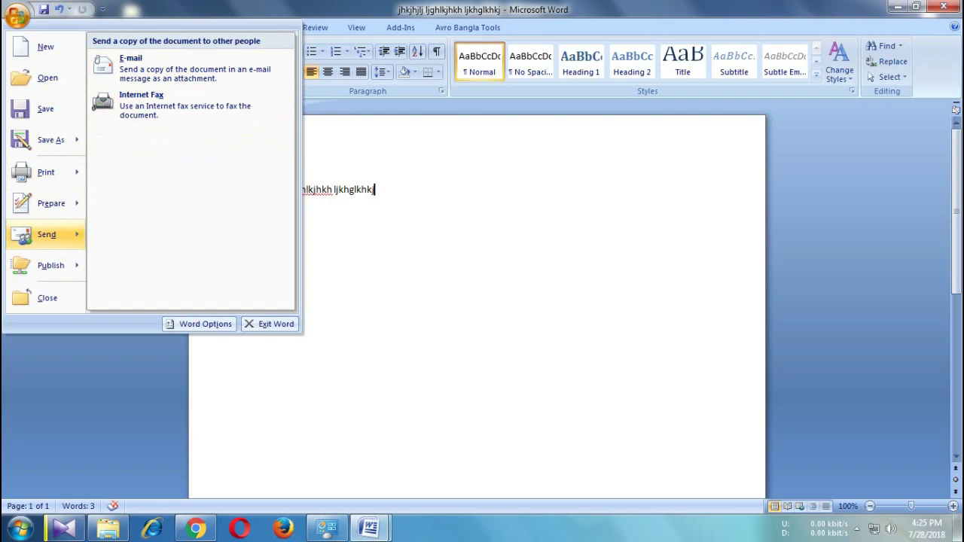
left_click(17, 13)
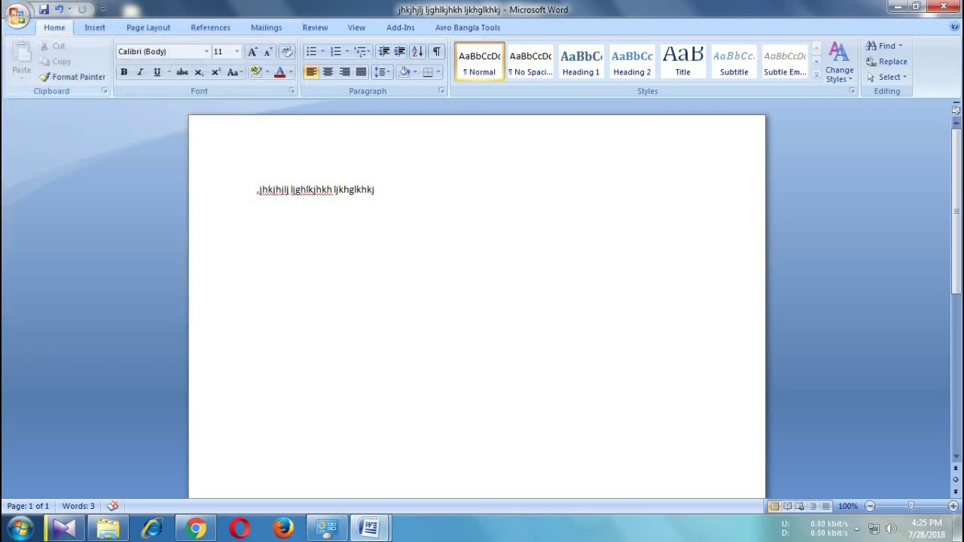
left_click(16, 13)
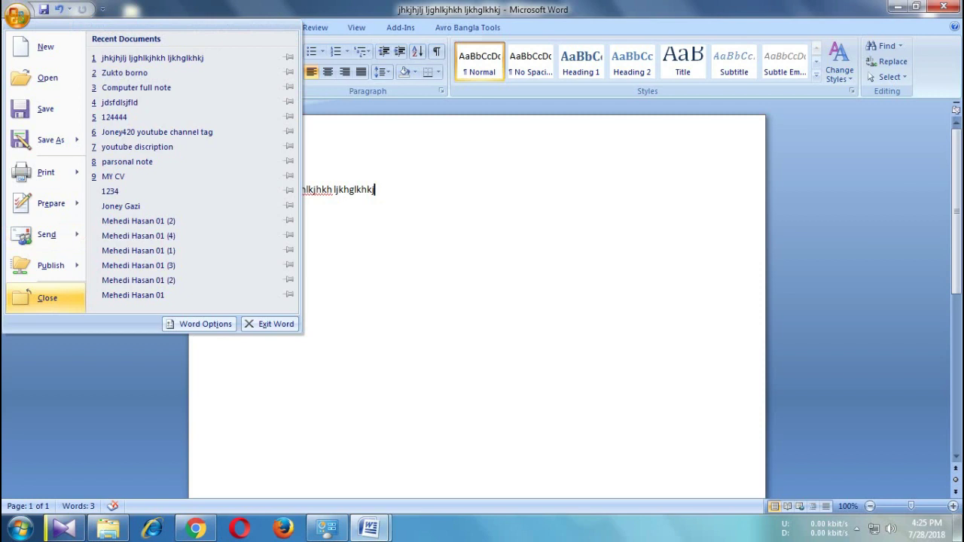
Step: Close the current document, then restore Zukto borno from the taskbar and close it
left_click(47, 297)
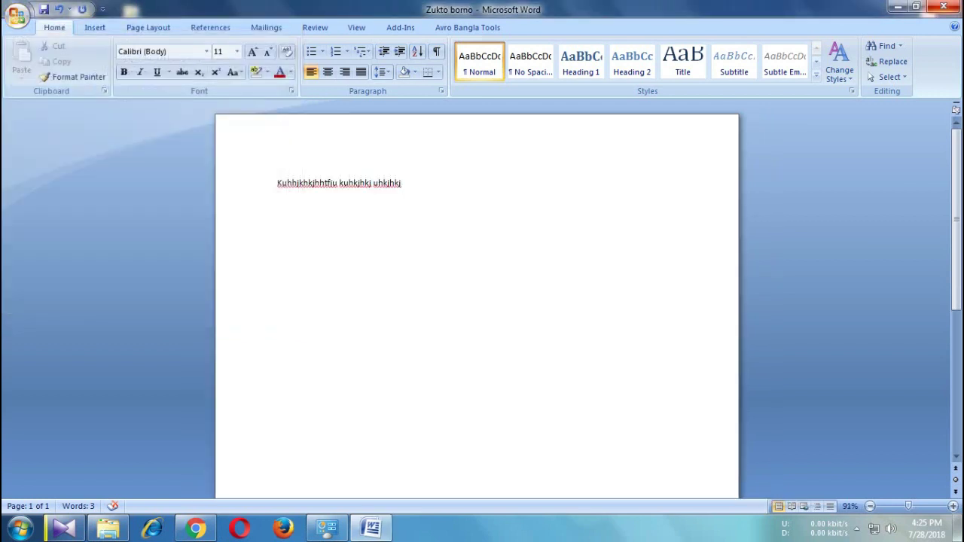
left_click(935, 9)
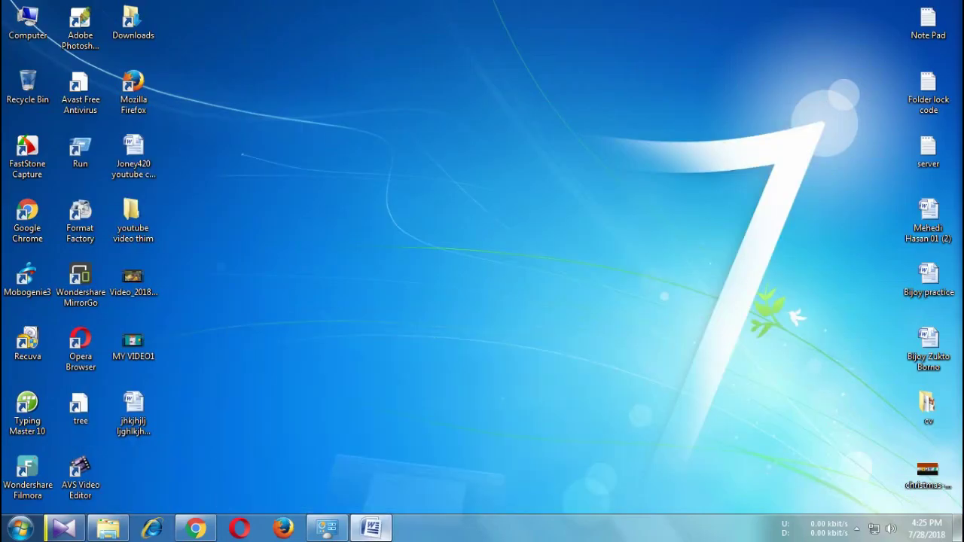
left_click(371, 527)
left_click(16, 15)
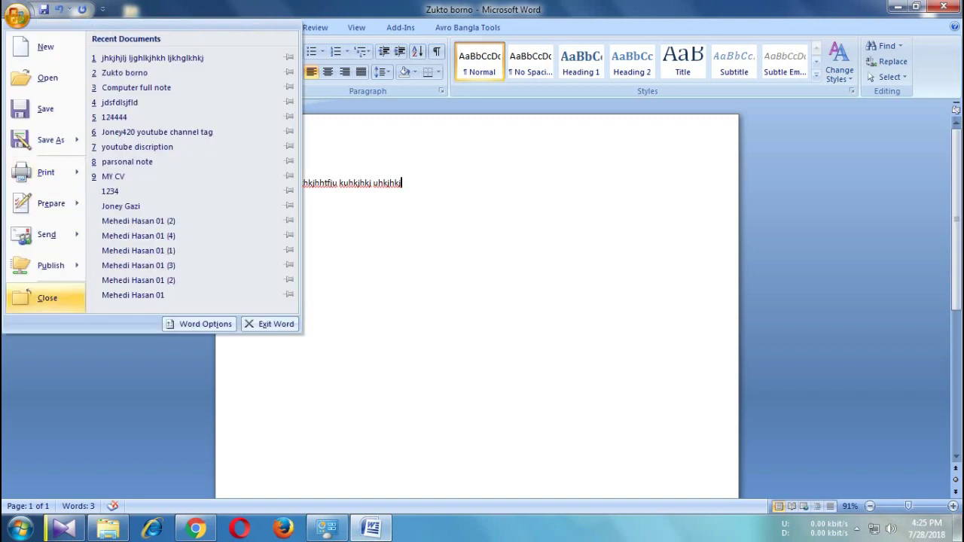
left_click(47, 298)
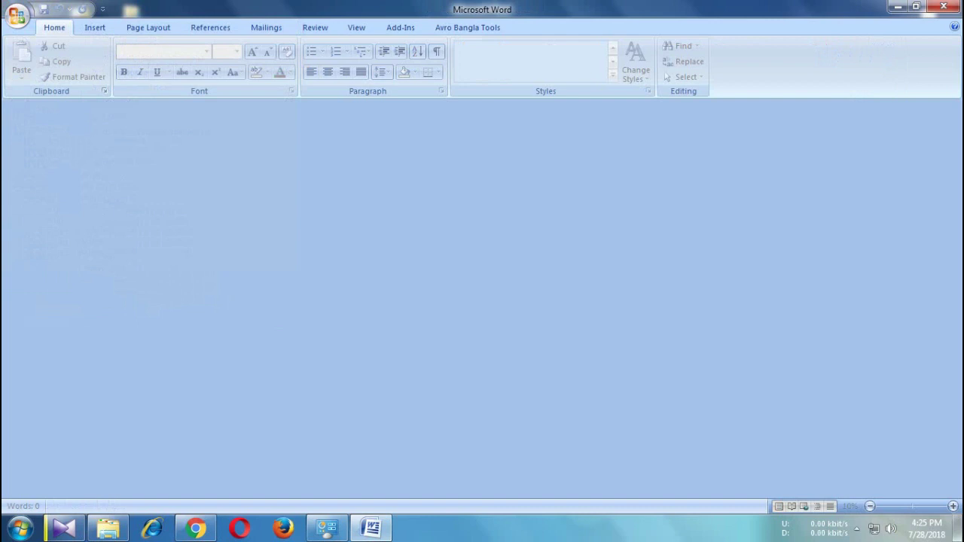
Step: Create a fresh blank Document3 from the New Document dialog
left_click(16, 13)
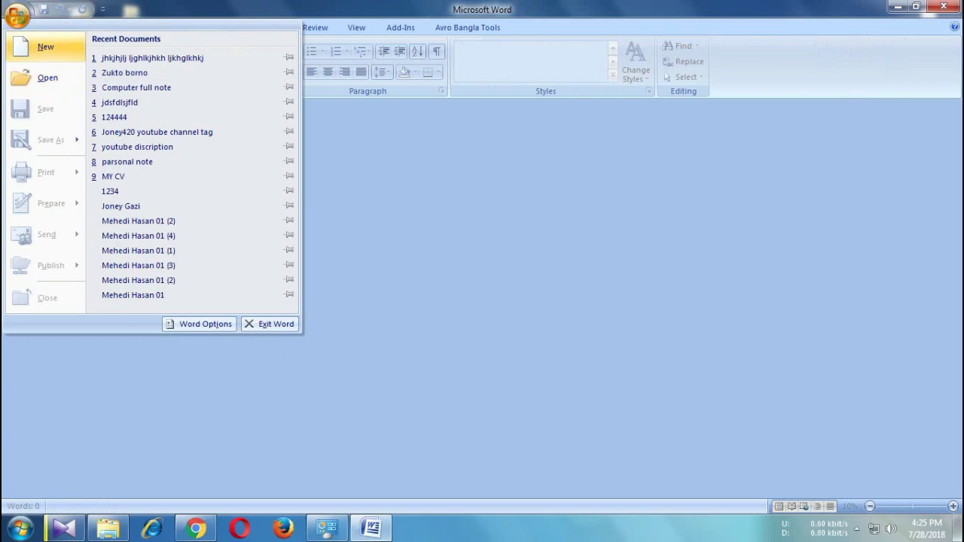
left_click(34, 46)
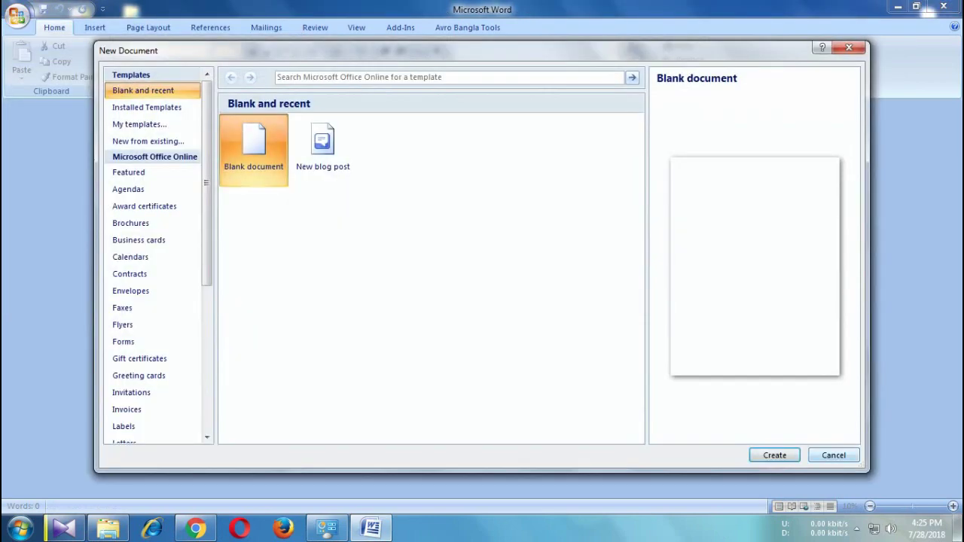
key("Return")
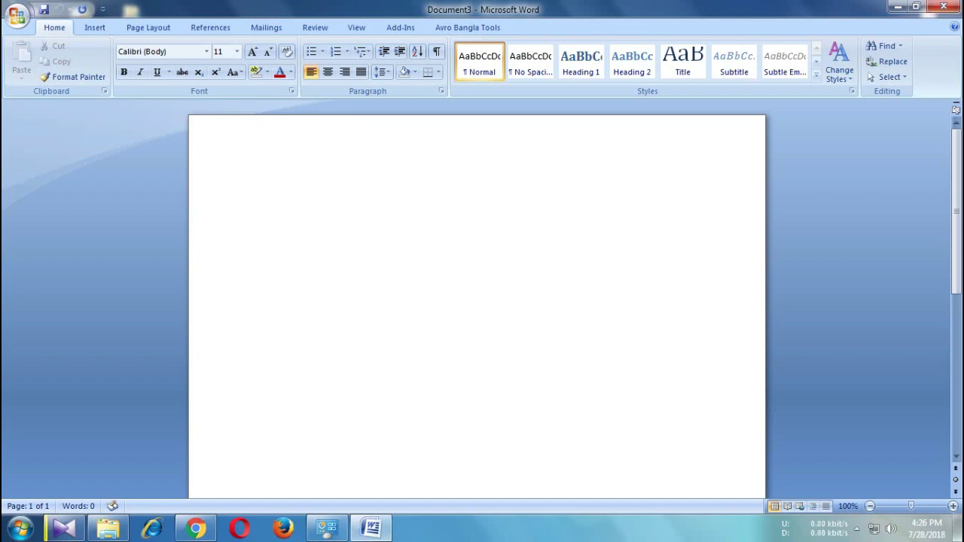
Step: Quit Microsoft Word with Alt+F4, returning to the Windows 7 desktop
key("alt+F4")
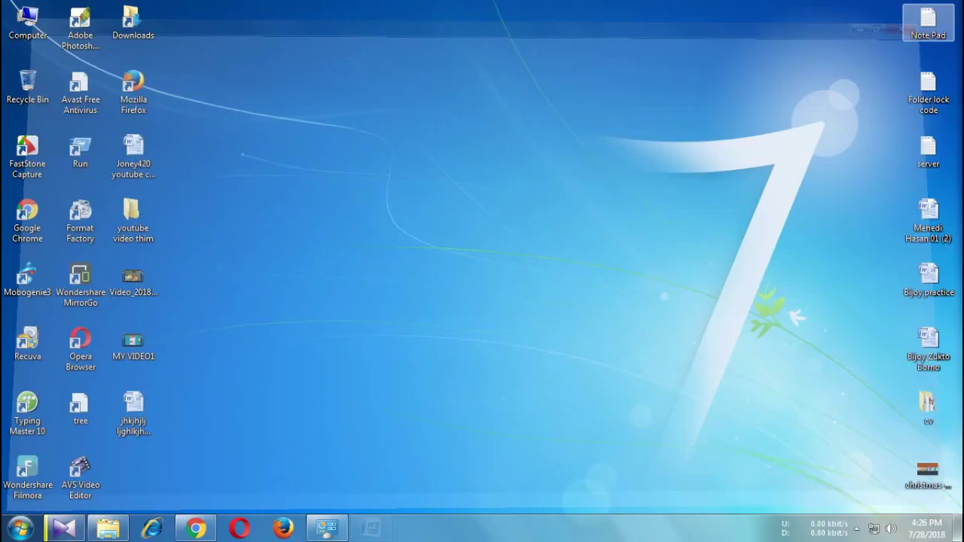